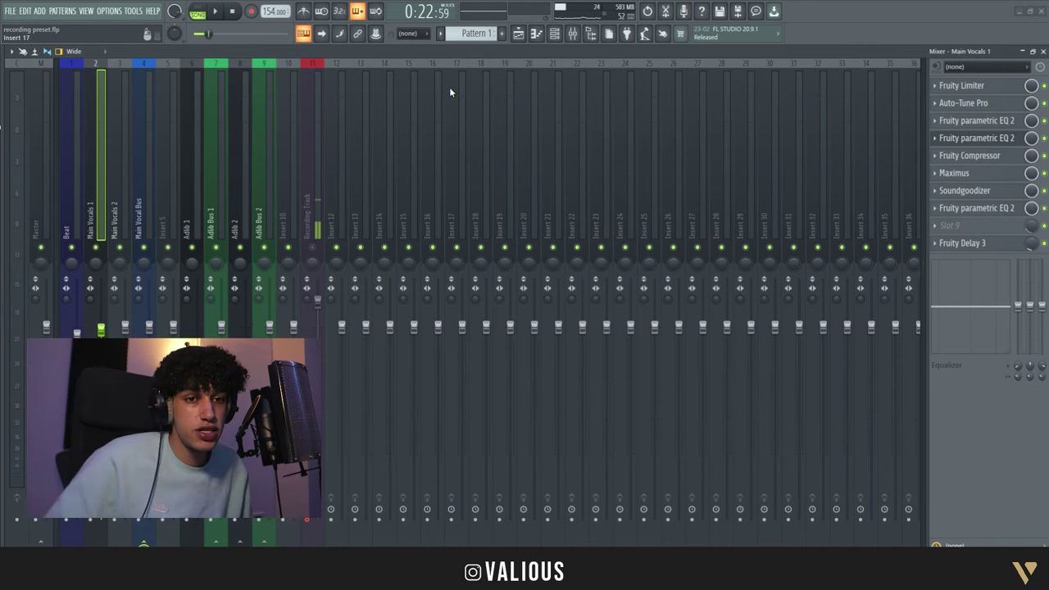
Step: On the Master insert, drag Fruity soft clipper from slot 9 to slot 8
key("F5")
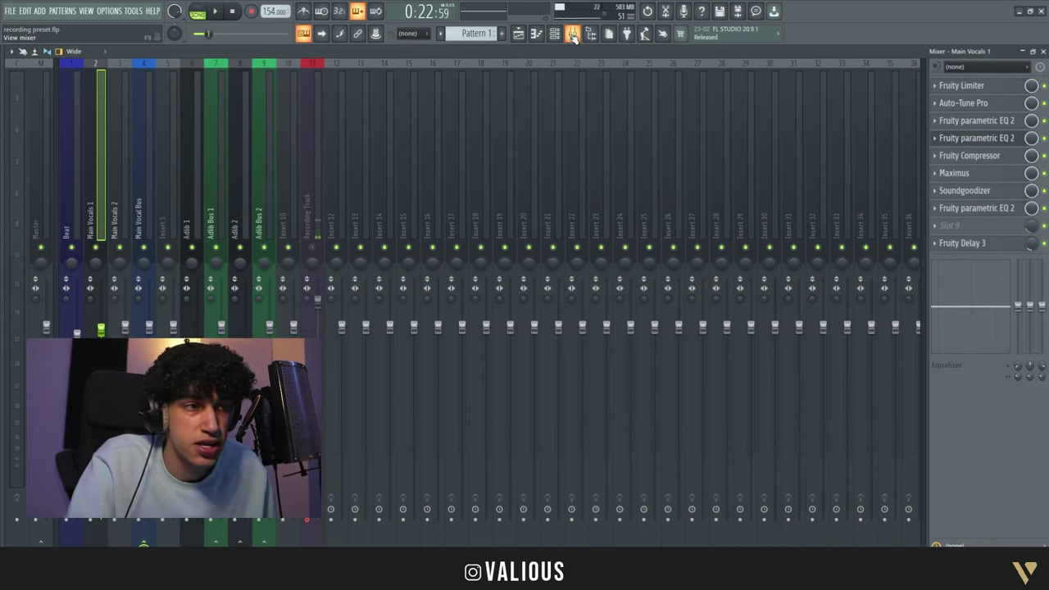
key("Left")
key("Left")
left_click_drag(973, 226, 964, 212)
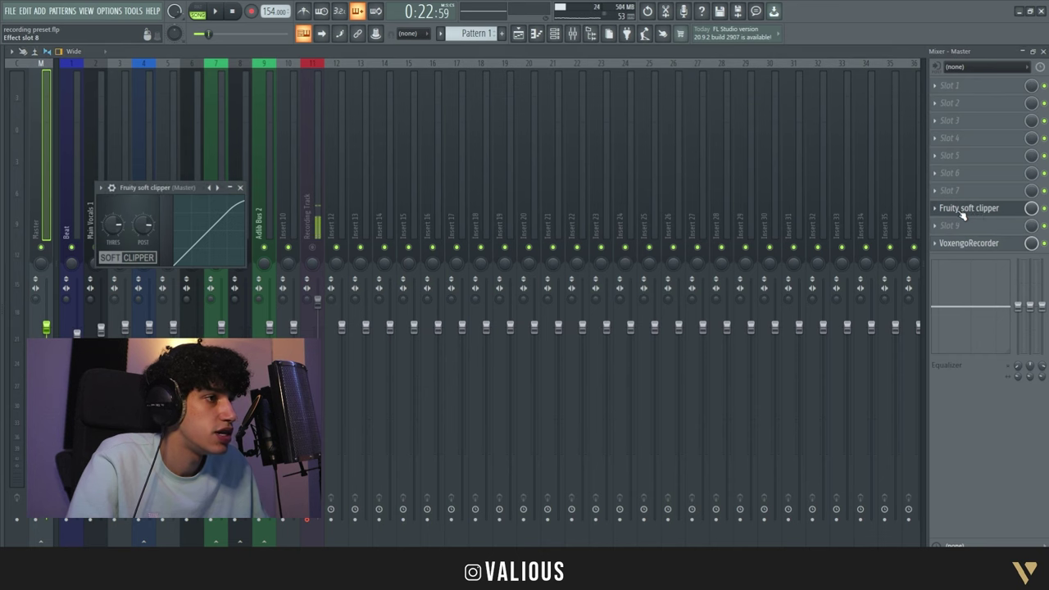
left_click_drag(184, 192, 458, 203)
Step: Select the Beat track, play the beat, and review its High - Cut EQ
left_click(71, 177)
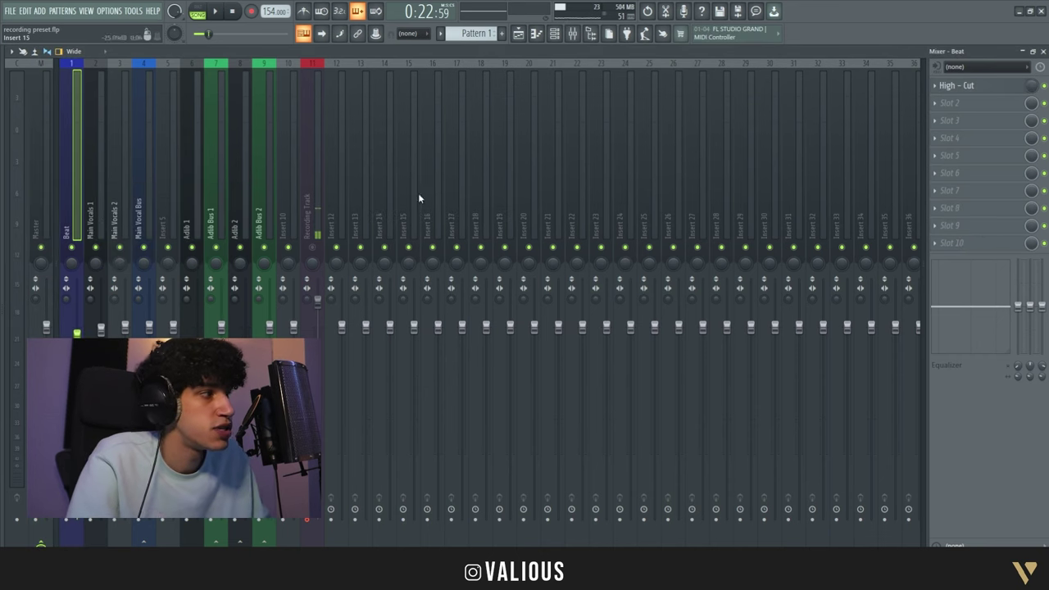
left_click(518, 34)
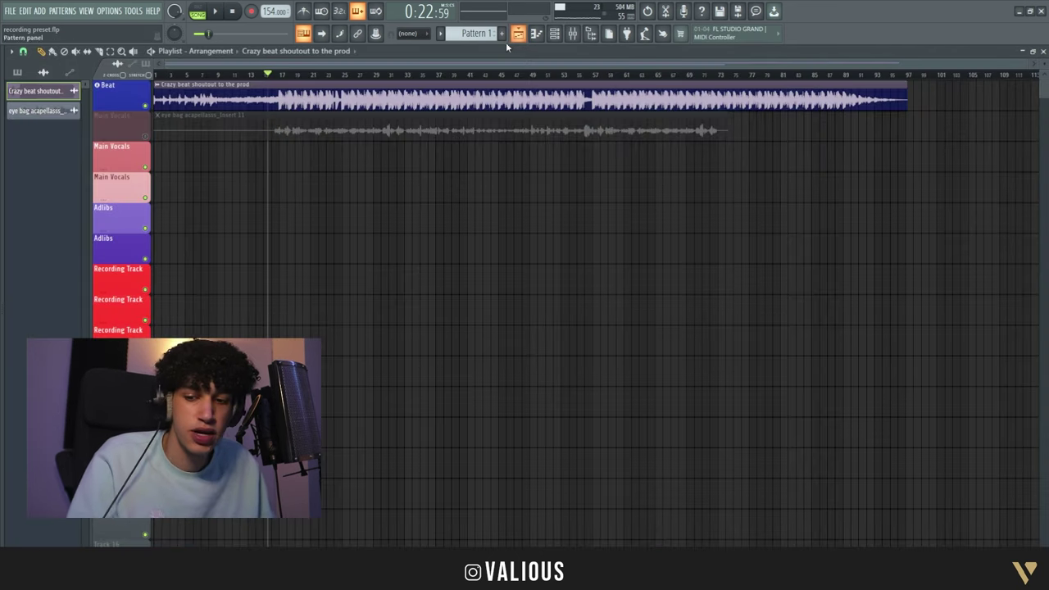
key("space")
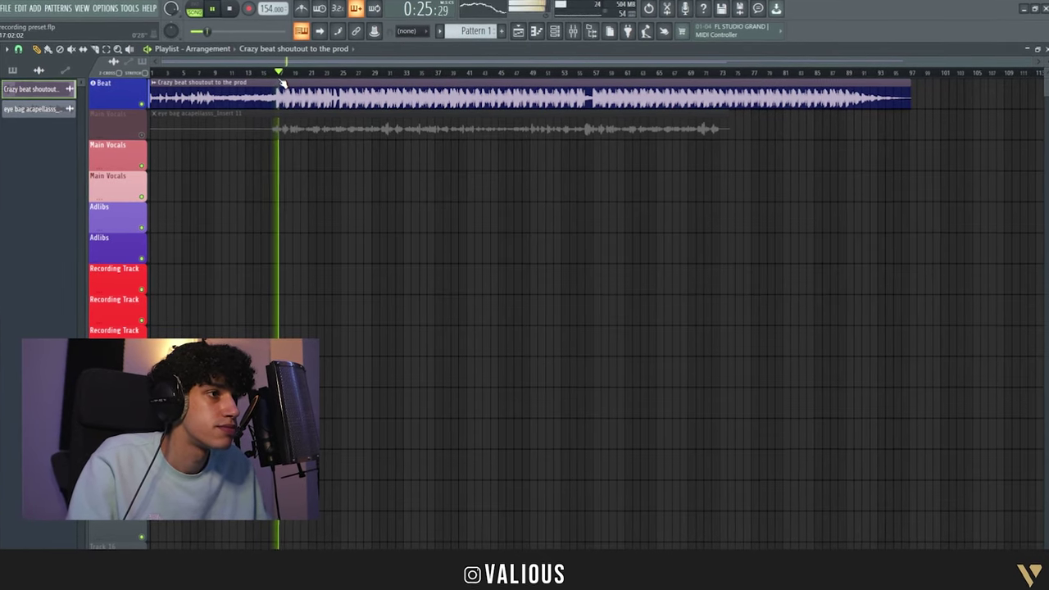
left_click(591, 31)
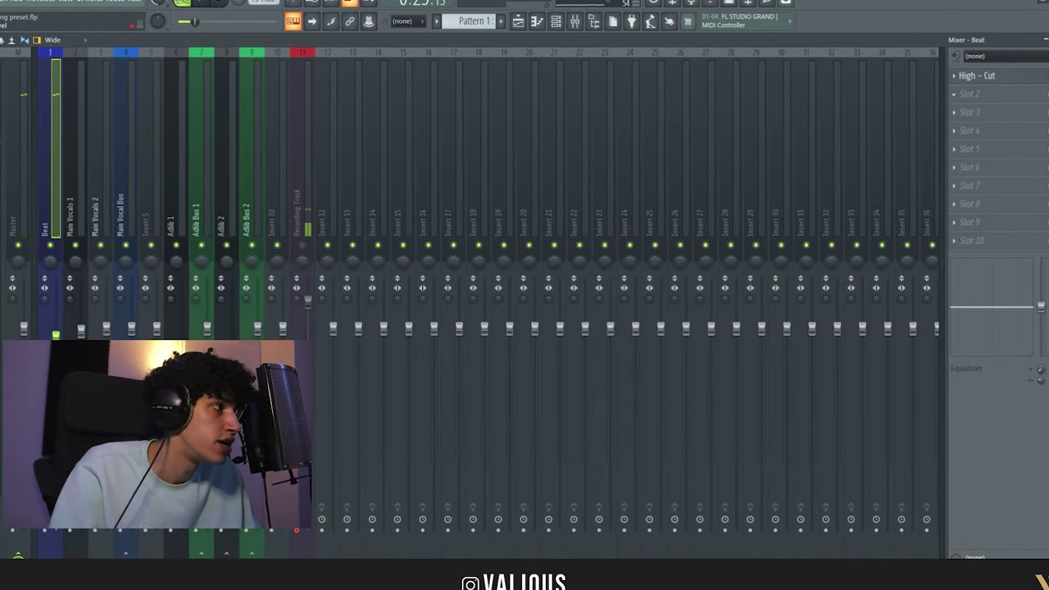
left_click(980, 76)
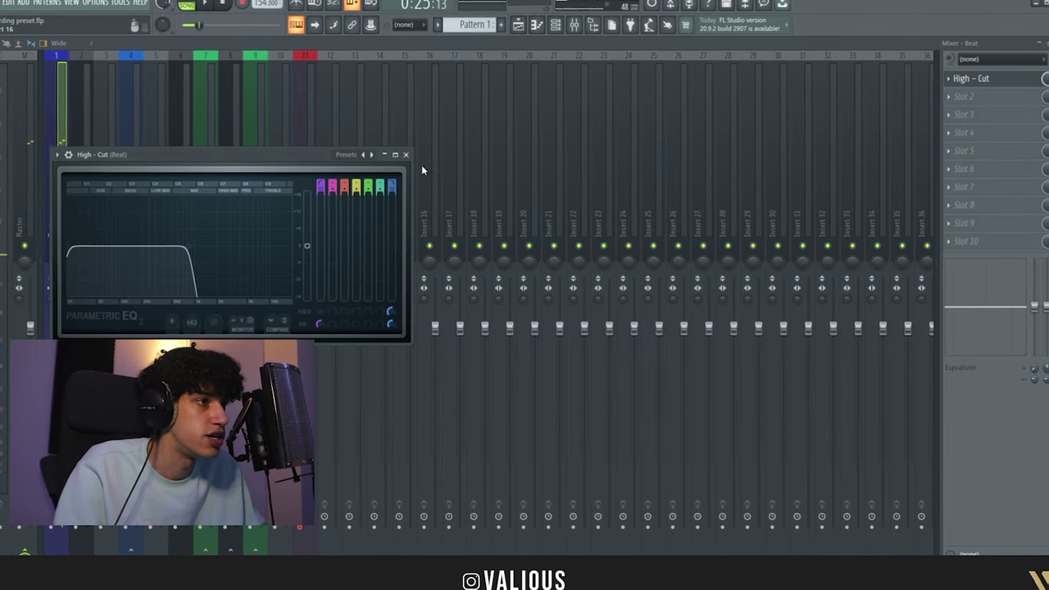
left_click(405, 155)
left_click(518, 27)
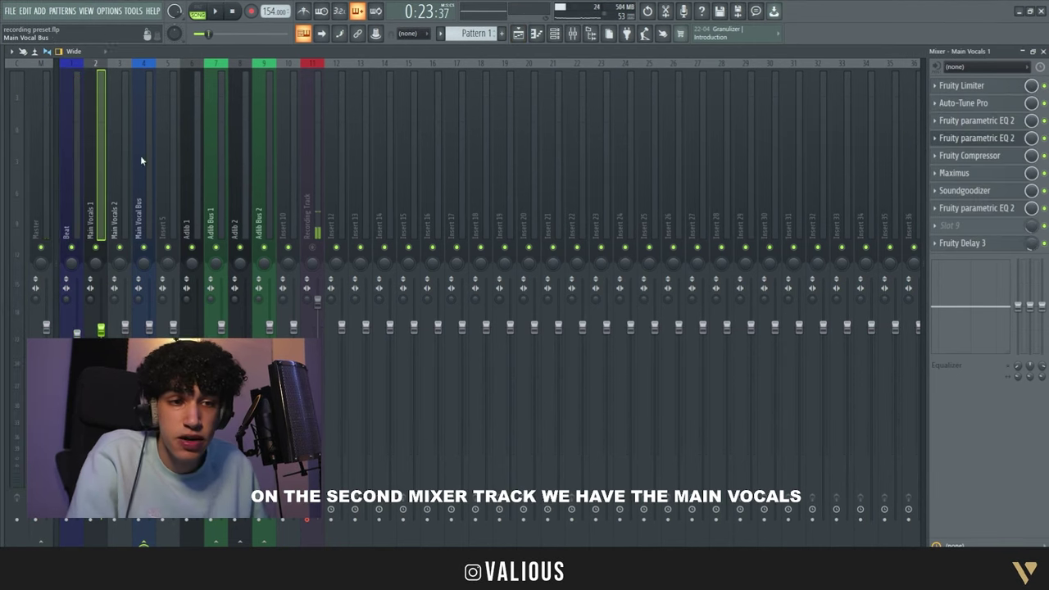
Step: Review the Main Vocals 1 Fruity Limiter settings, then close it
left_click(989, 87)
left_click_drag(252, 131, 360, 131)
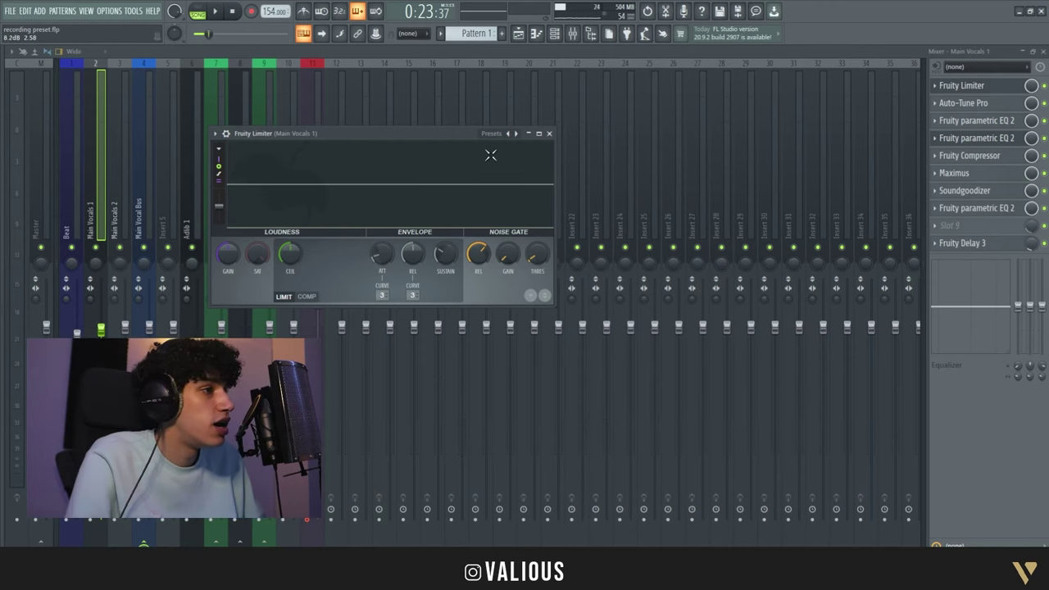
left_click(549, 133)
Step: Review Auto-Tune Pro and position the Fruity parametric EQ 2 window on Main Vocals 1
left_click(964, 102)
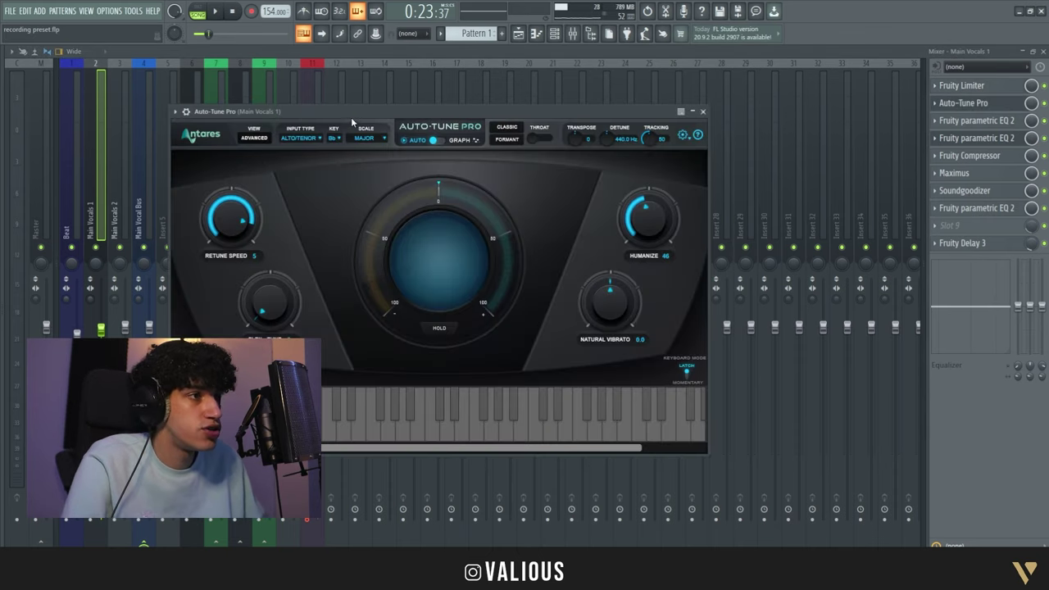
left_click_drag(351, 117, 303, 133)
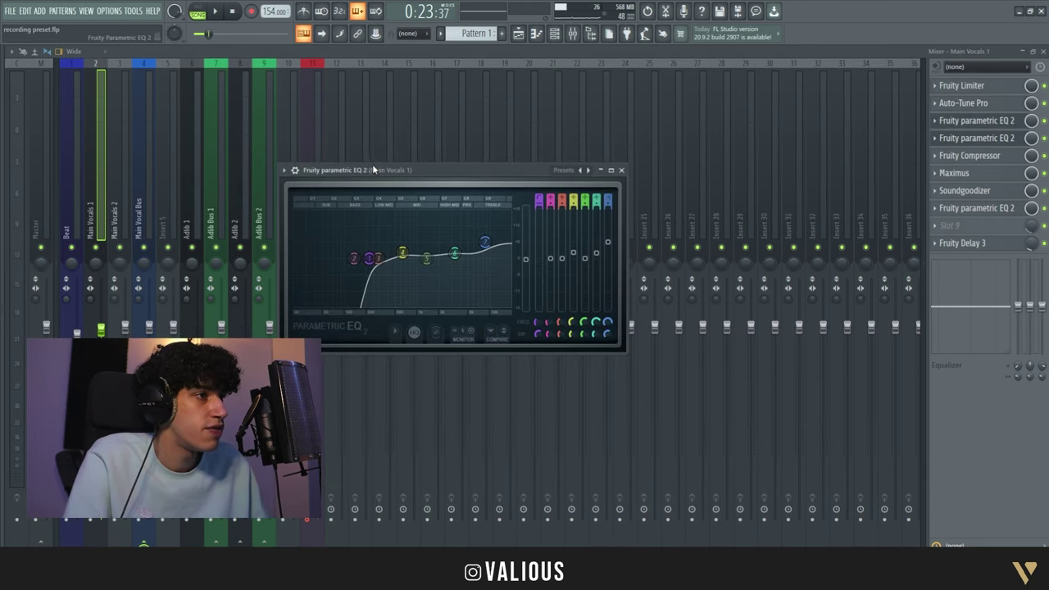
left_click_drag(373, 168, 291, 185)
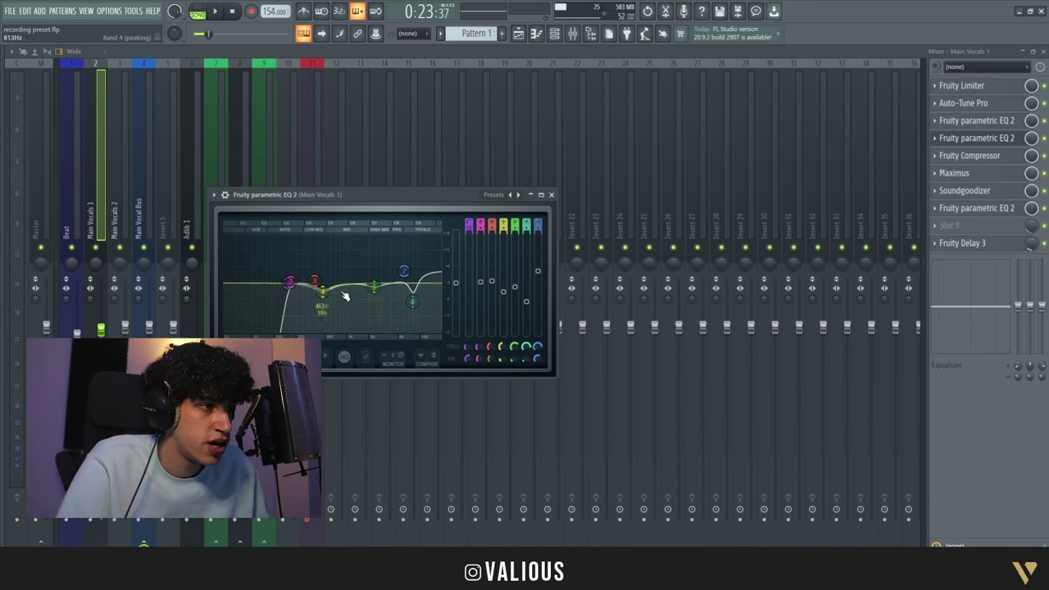
Step: Close the EQ and review the Main Vocals 1 Fruity Compressor and Maximus settings
left_click(987, 116)
left_click(986, 156)
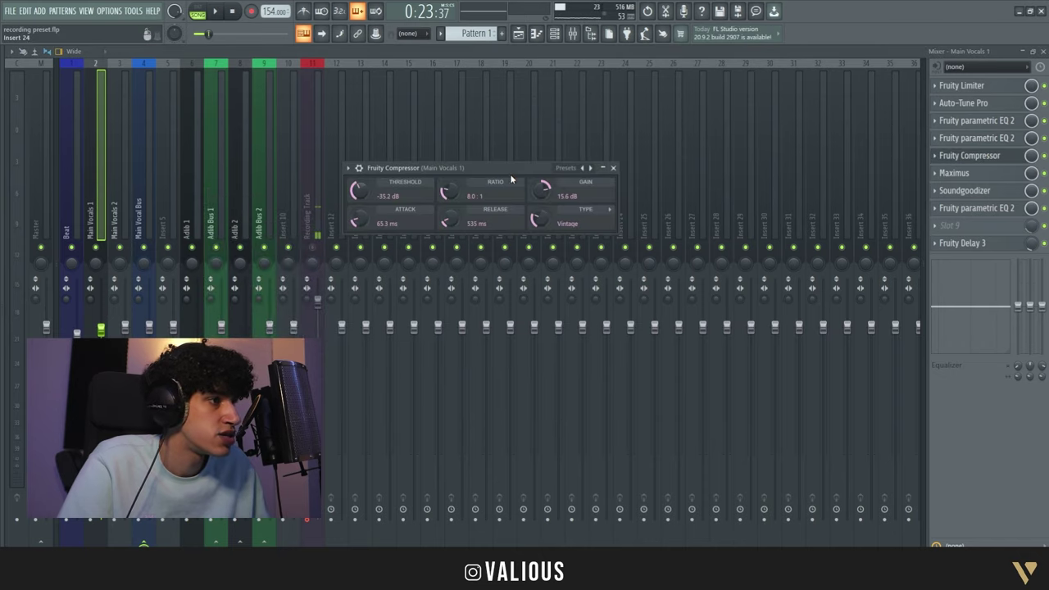
left_click_drag(510, 174, 431, 196)
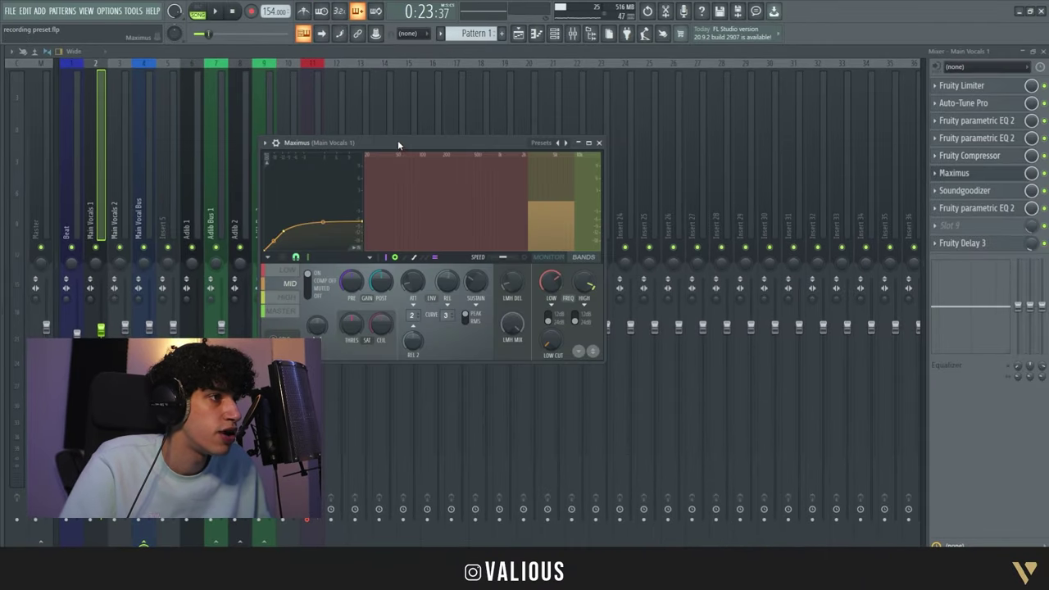
left_click_drag(398, 140, 504, 156)
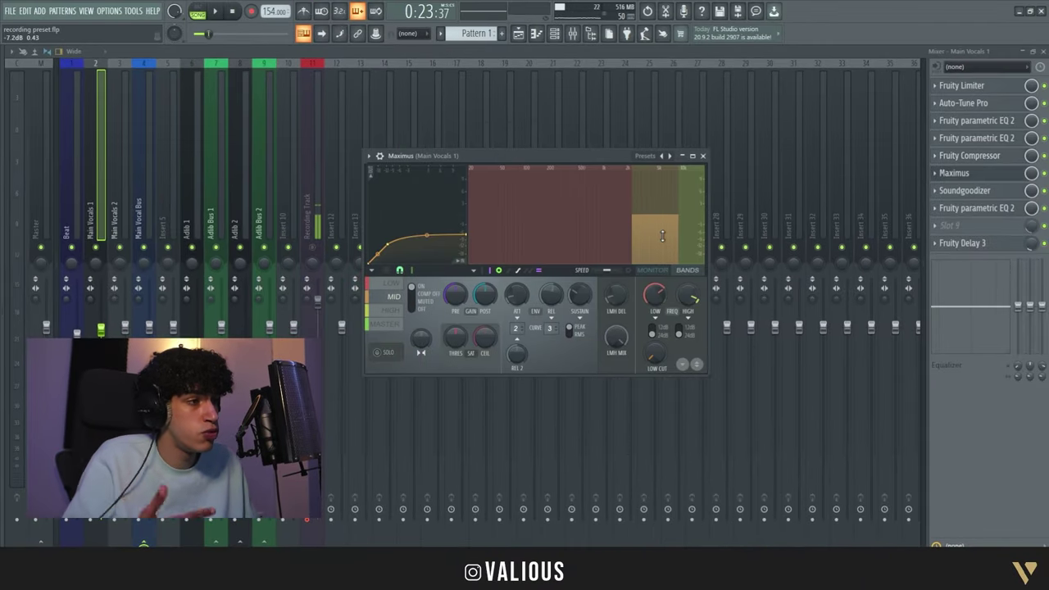
left_click(702, 156)
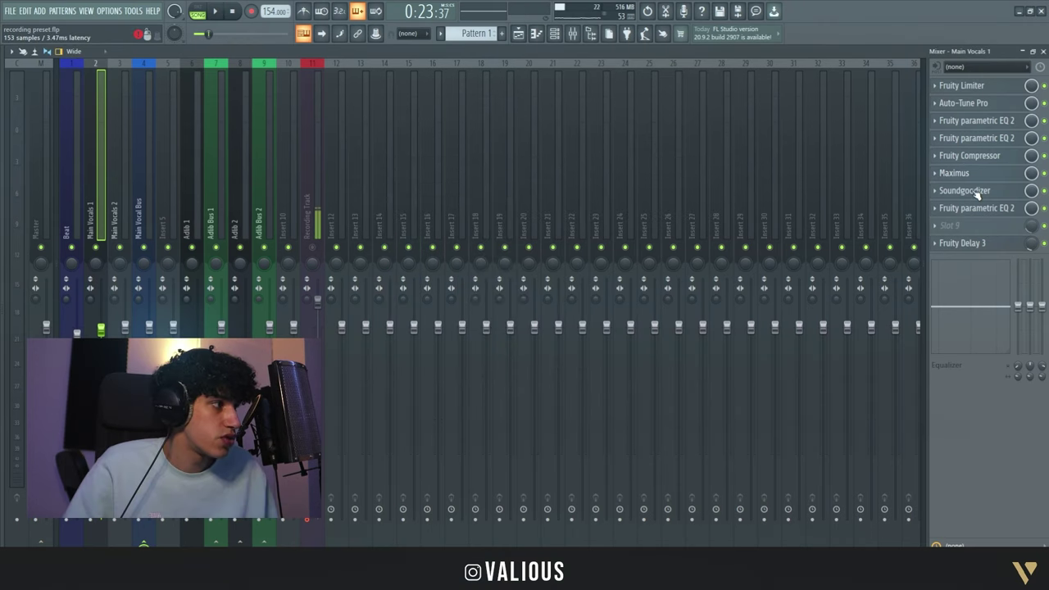
Step: Review Soundgoodizer and the parametric EQ on Main Vocals 1
left_click(965, 190)
left_click_drag(386, 169, 346, 170)
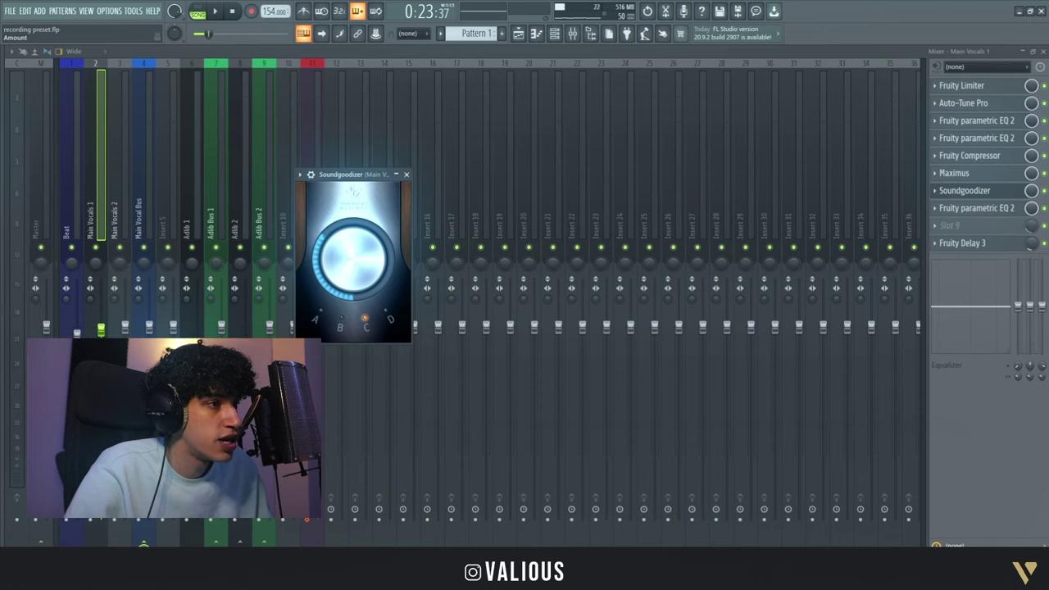
left_click(976, 208)
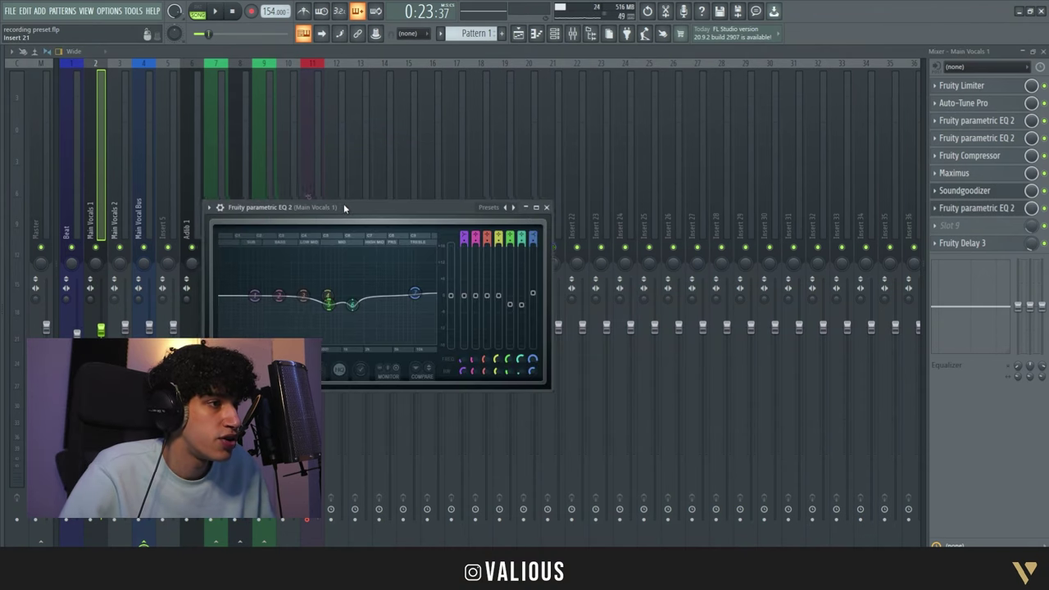
left_click_drag(343, 207, 306, 195)
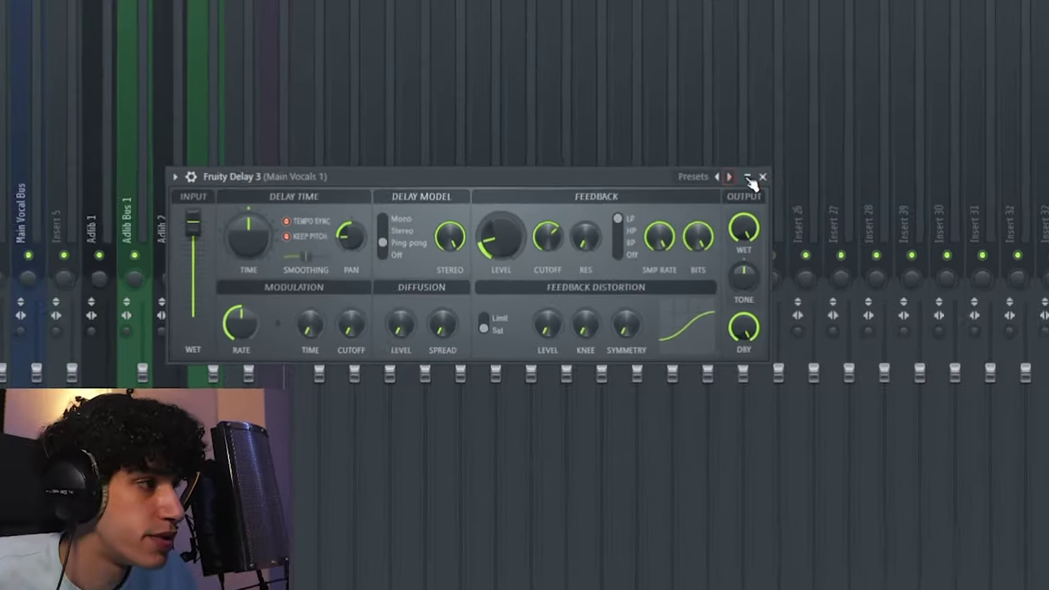
Step: Close Fruity Delay 3 and review the Main Vocal Bus Fruity Reeverb 2 and parametric EQ
left_click(1043, 136)
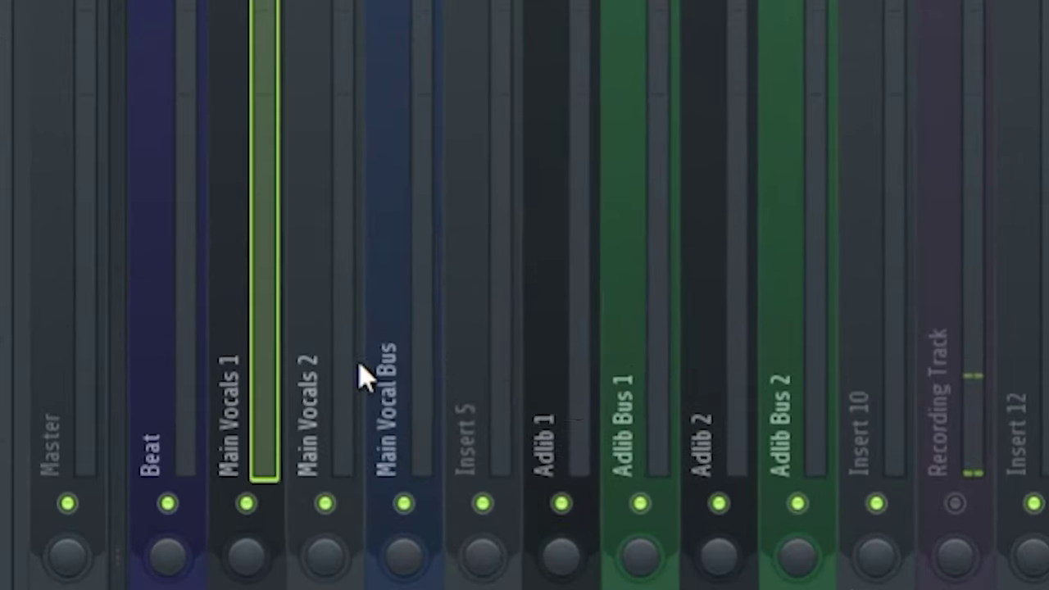
left_click(131, 209)
left_click(103, 216)
left_click(147, 203)
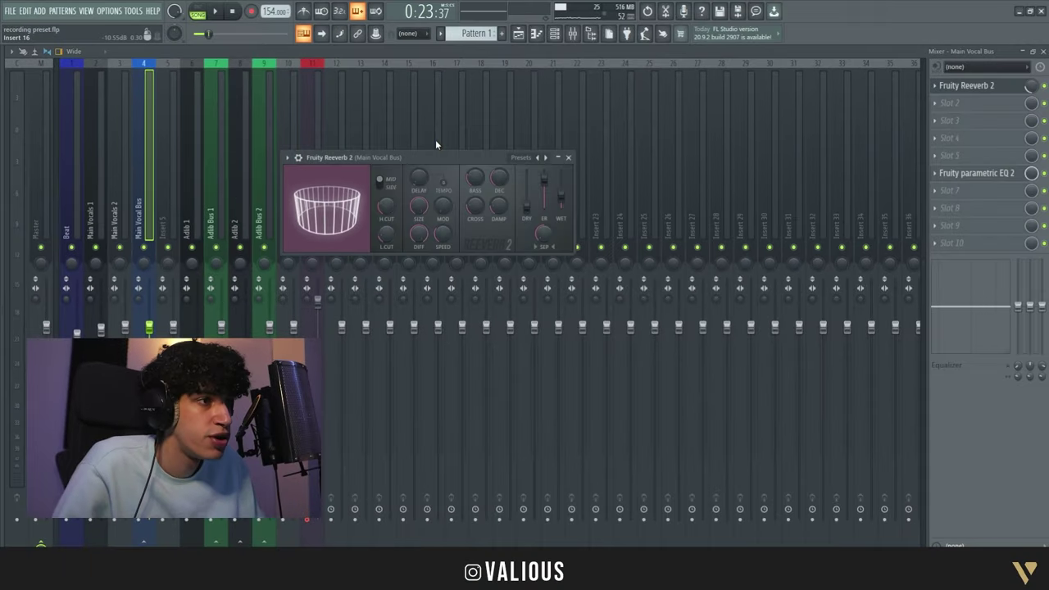
left_click_drag(435, 140, 384, 180)
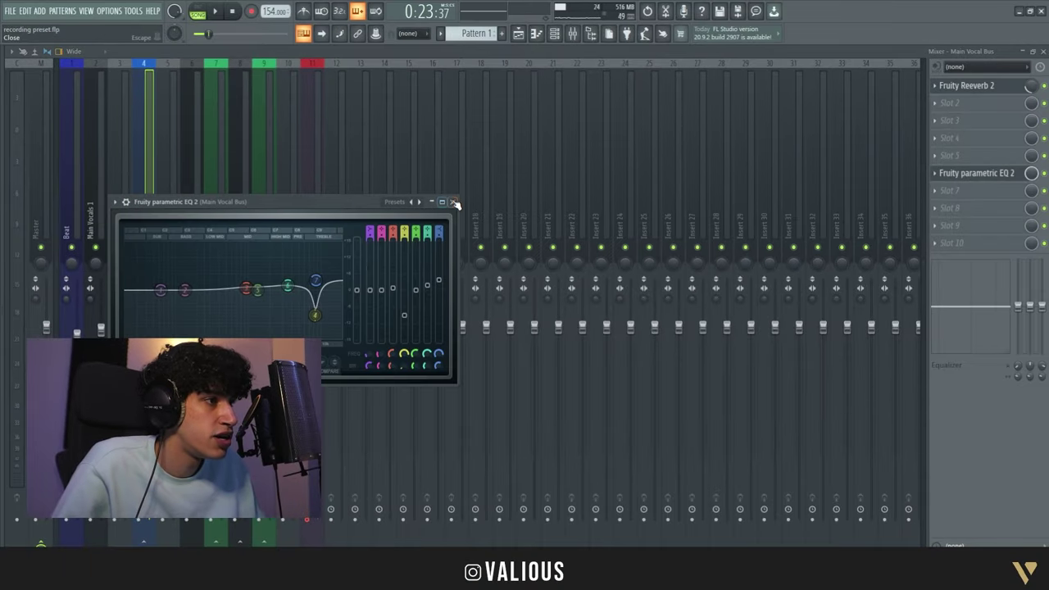
left_click(455, 202)
Step: Check Adlib 1, then review Adlib Bus 1's Flanger, Stereo Shaper and parametric EQ
left_click(195, 201)
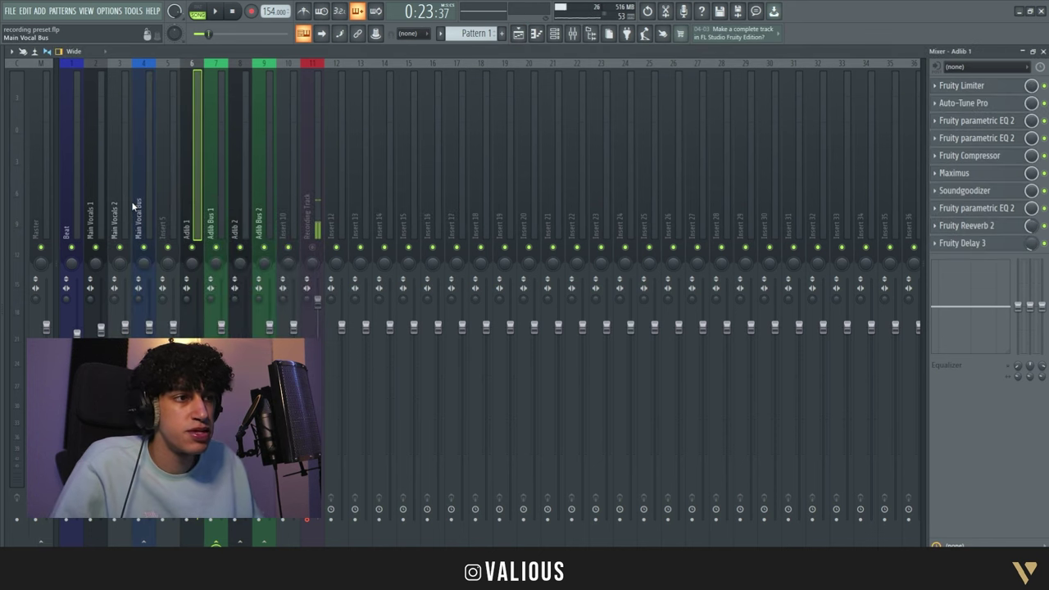
left_click(208, 218)
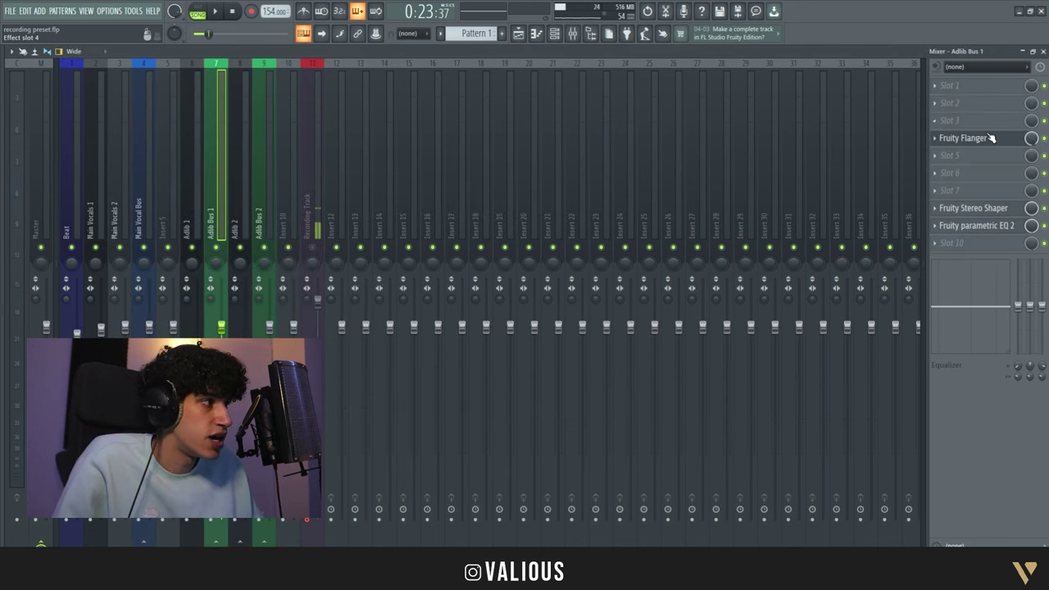
left_click(966, 138)
left_click(978, 210)
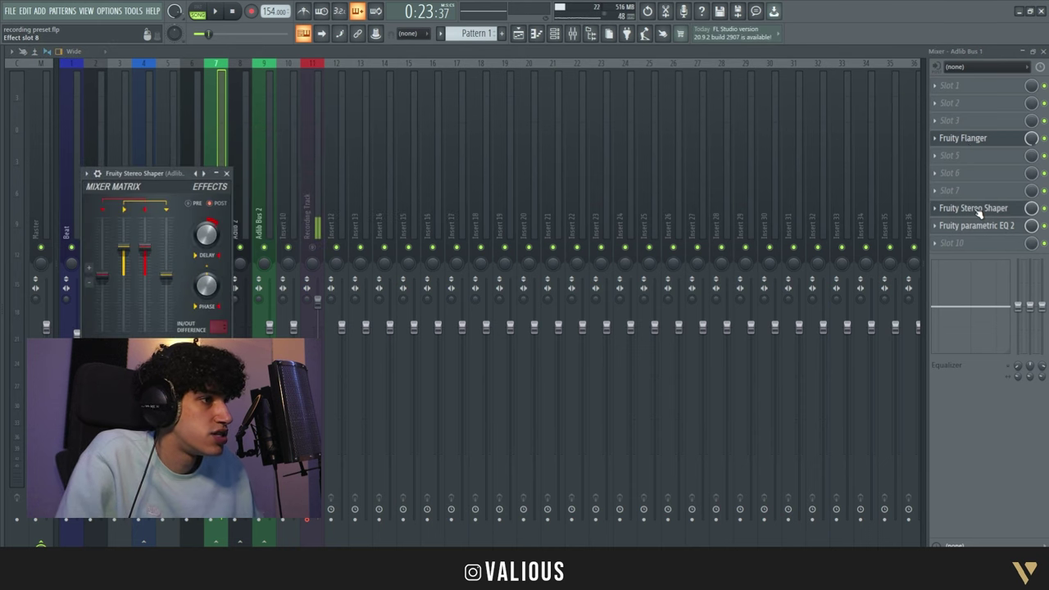
left_click(977, 226)
left_click_drag(470, 198, 501, 167)
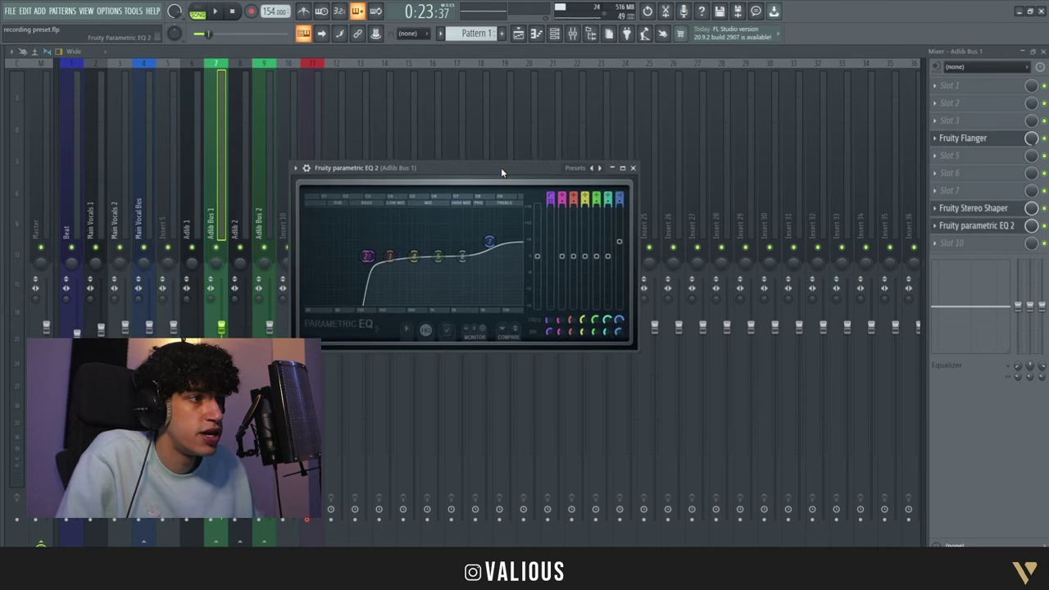
left_click(633, 167)
Step: On Adlib Bus 2, review the Fruity Flanger and open Fruity PanOMatic
left_click(271, 184)
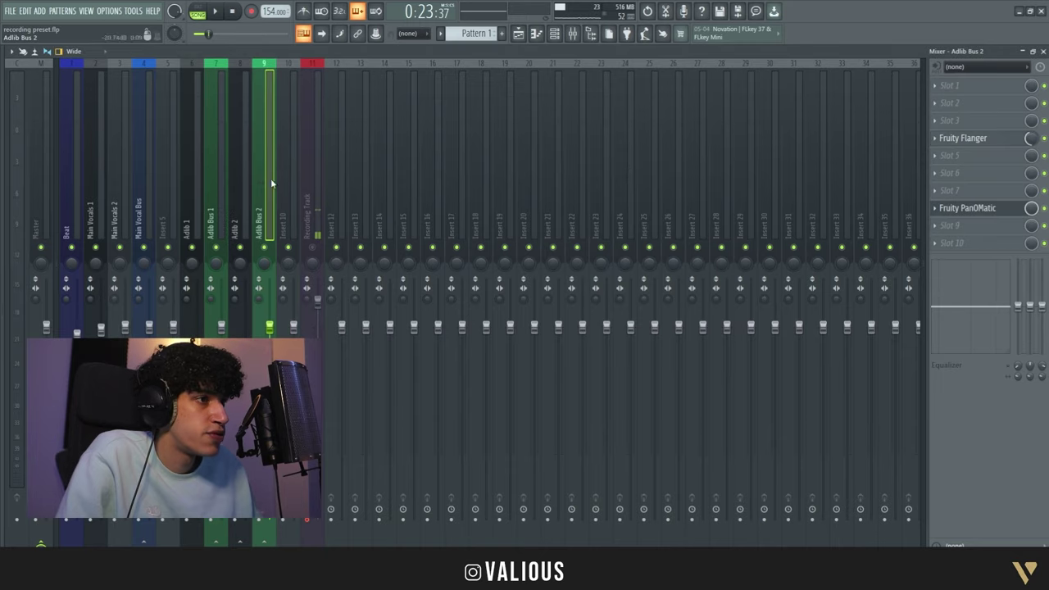
left_click(968, 141)
left_click(374, 127)
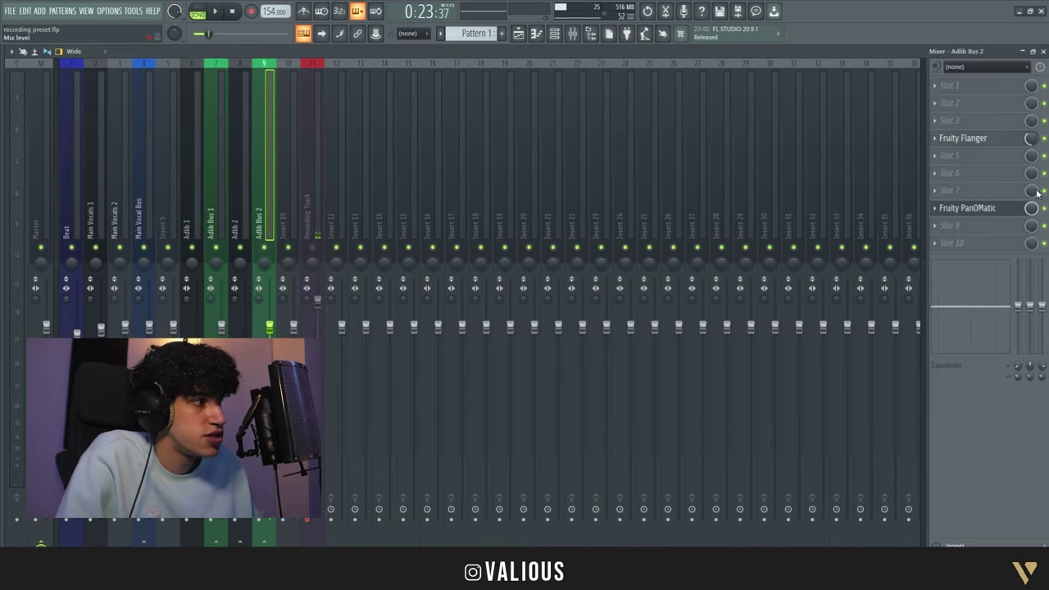
left_click(967, 207)
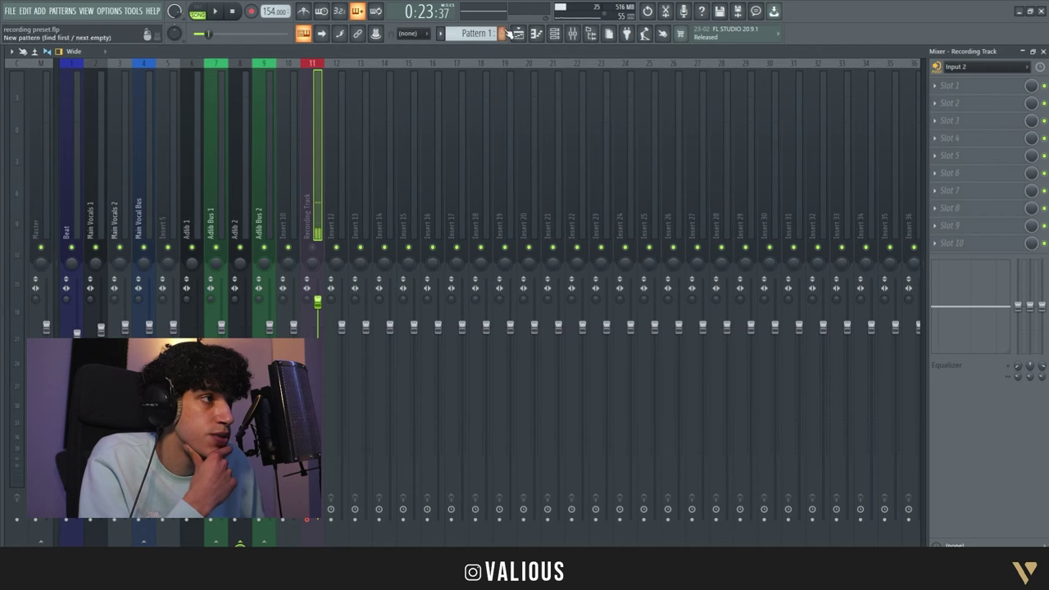
Step: Switch to the playlist and set the Recording Track's audio input to Input 2
left_click(518, 32)
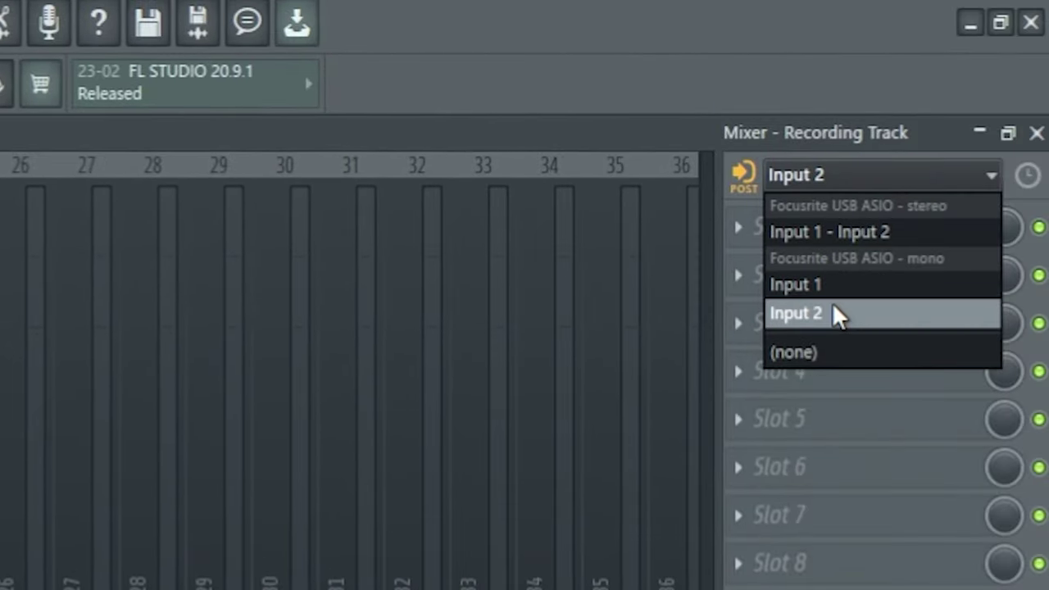
left_click(832, 305)
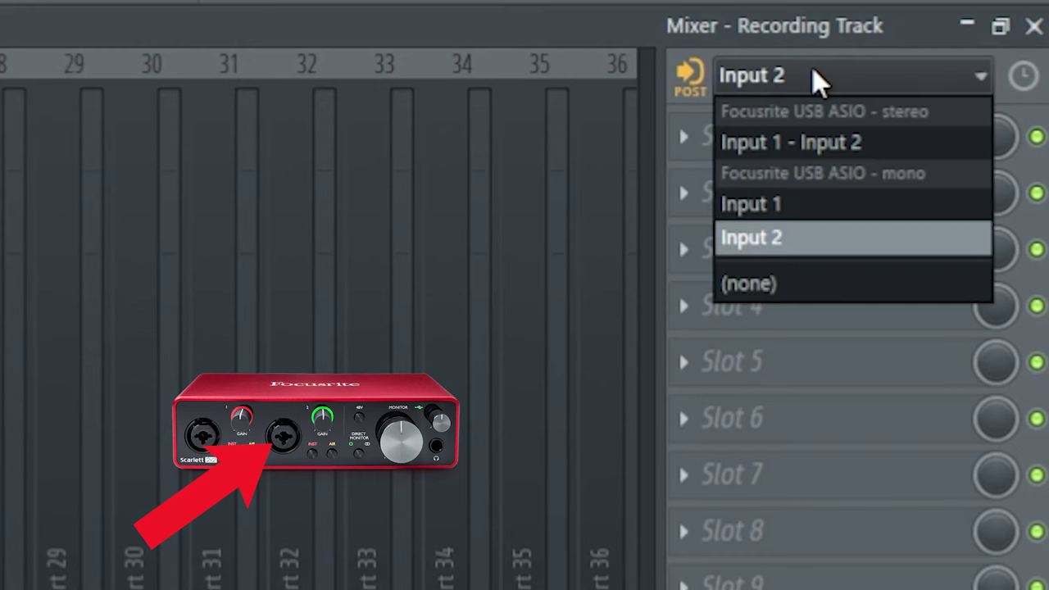
left_click(799, 237)
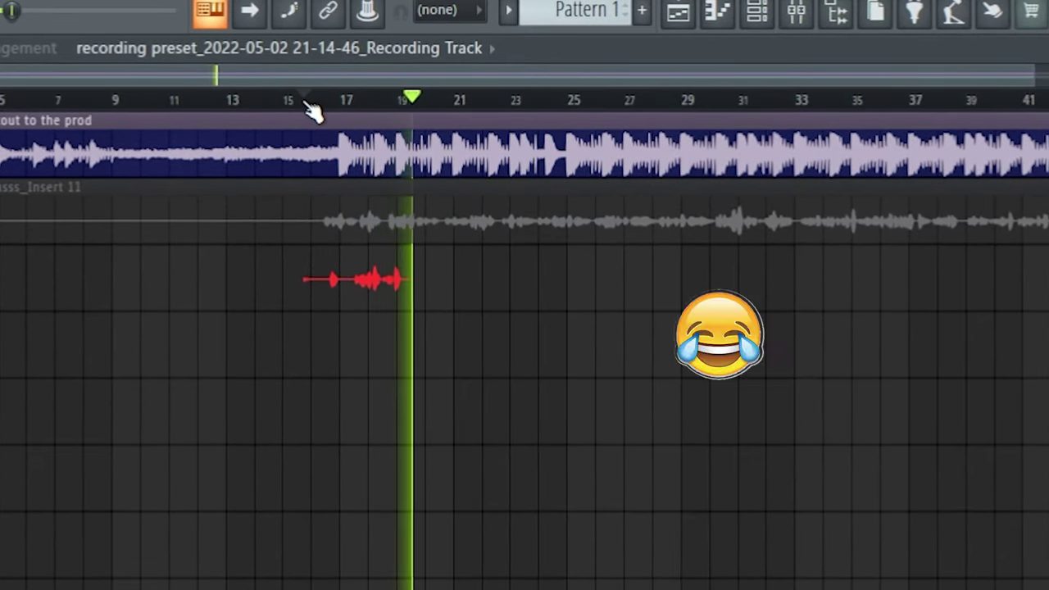
Step: Stop the first take, record and stop a second take, then start recording another
key("space")
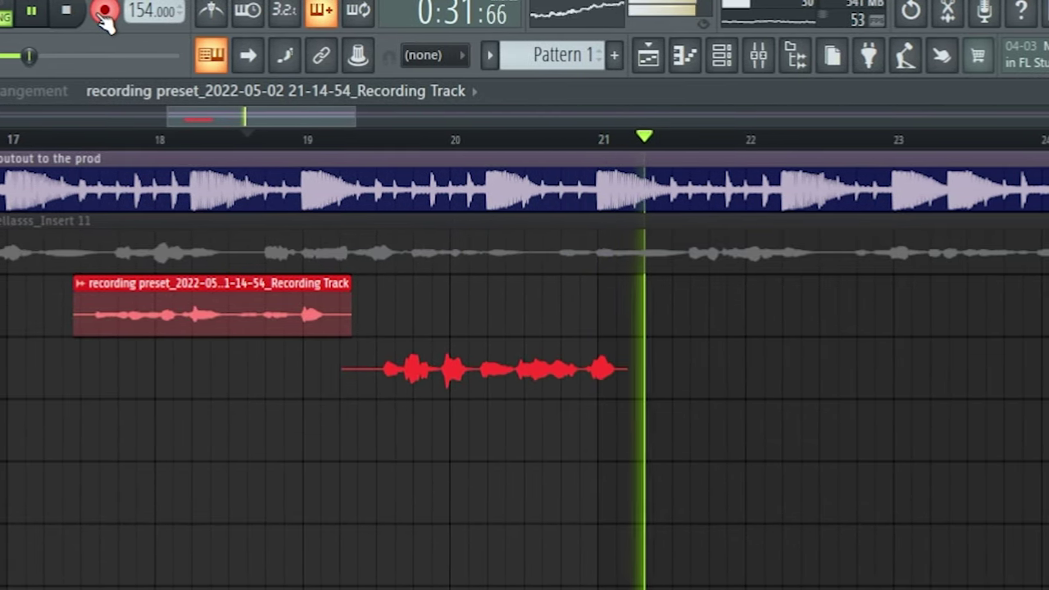
key("space")
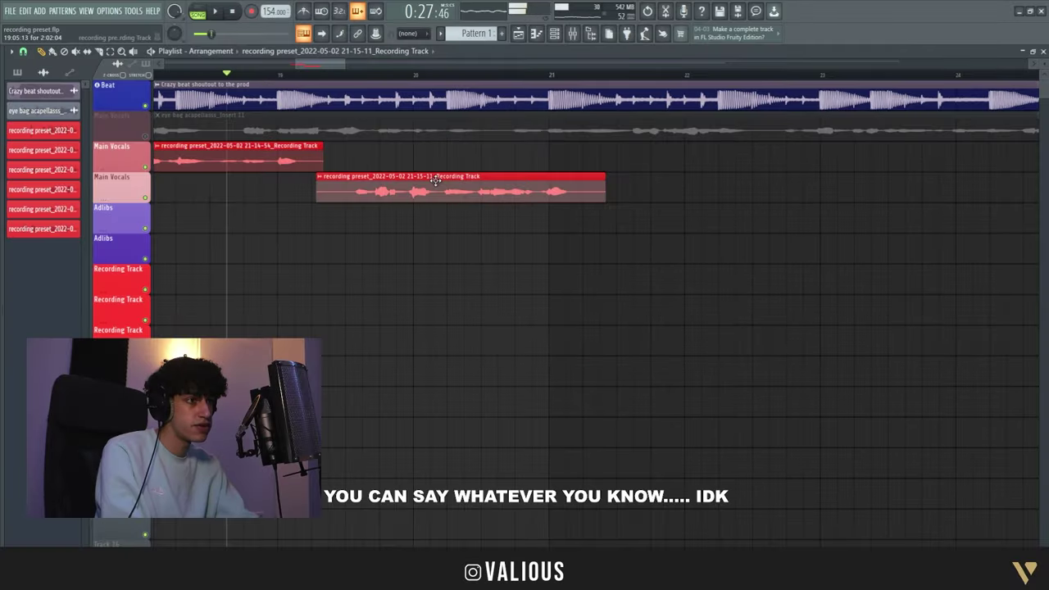
key("space")
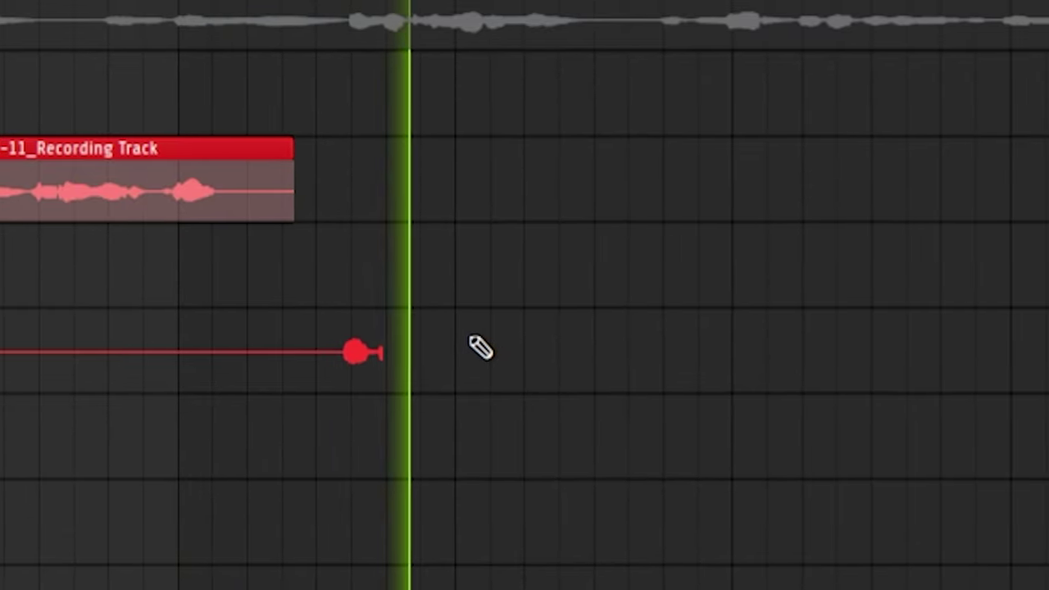